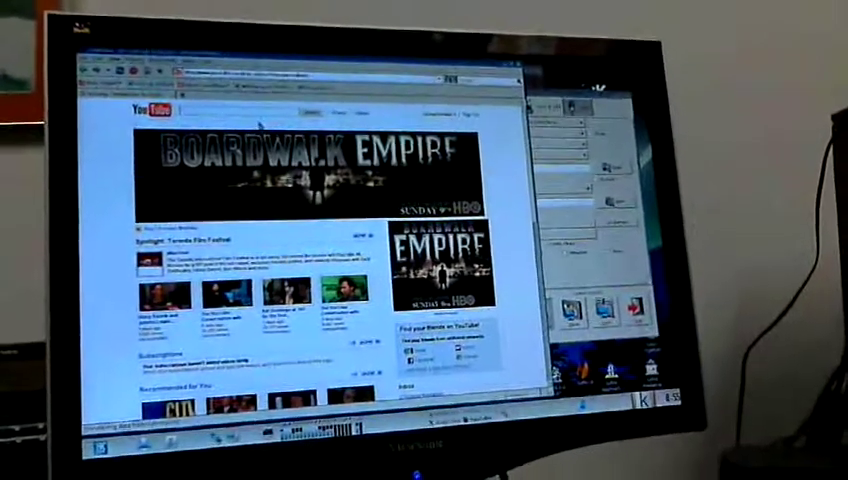
Open My Videos and play the 'Horserace on the freeway' video
left_click(425, 143)
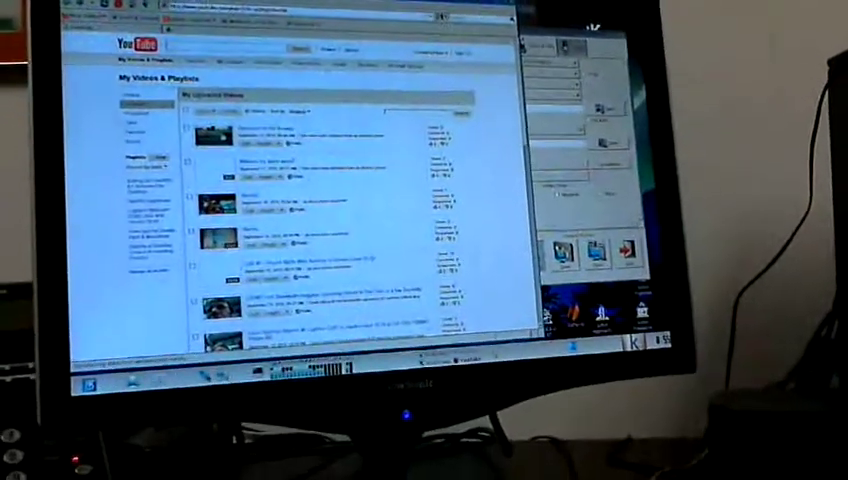
left_click(270, 180)
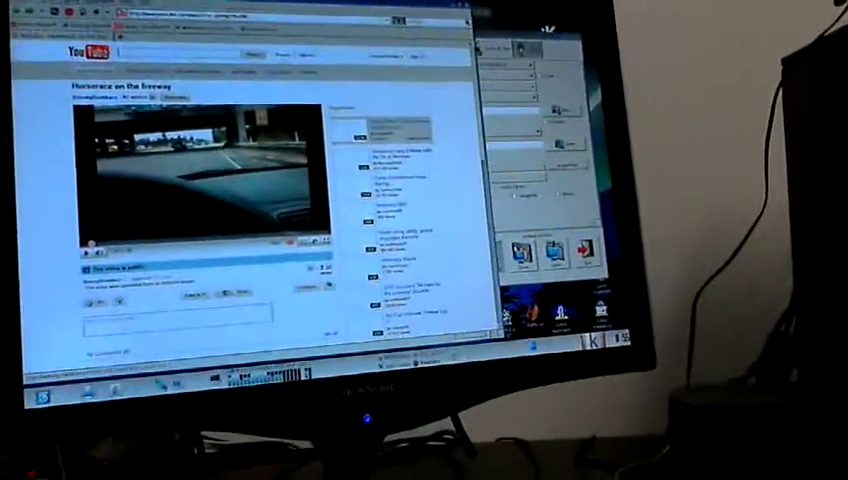
Dismiss the YouTube window and launch Internet Explorer from its desktop icon
key("super+d")
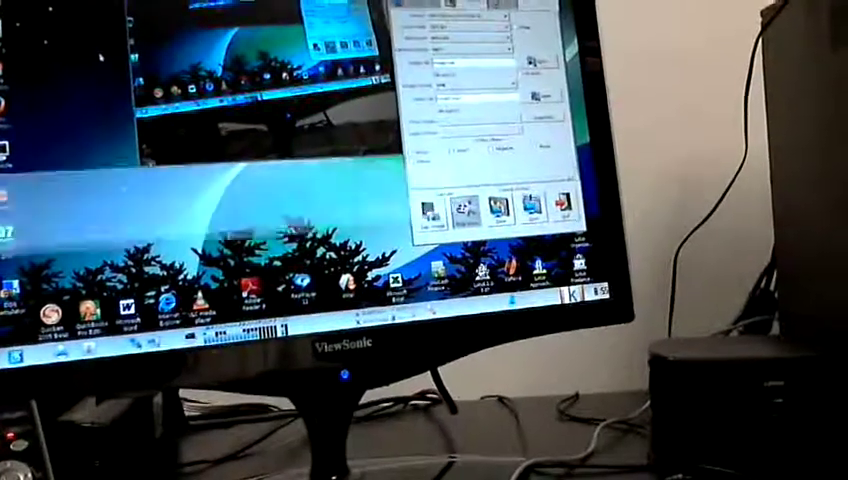
left_click(102, 58)
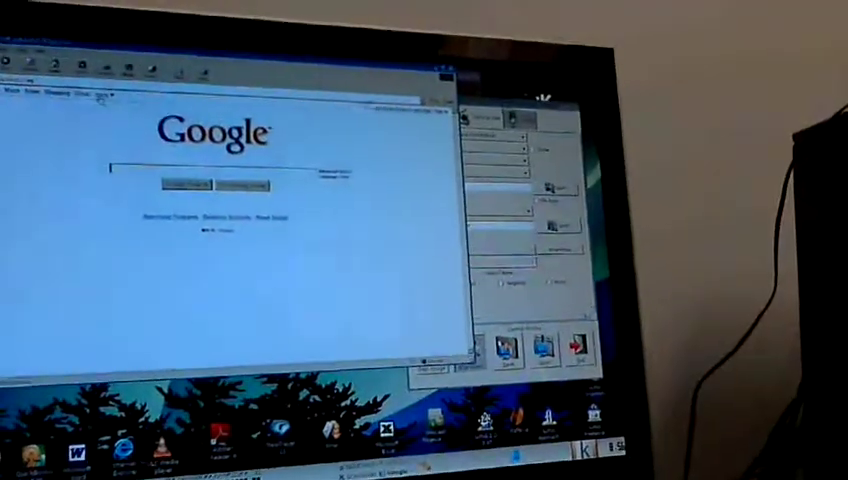
Look through an Internet Explorer menu and dismiss it without choosing anything
left_click(112, 88)
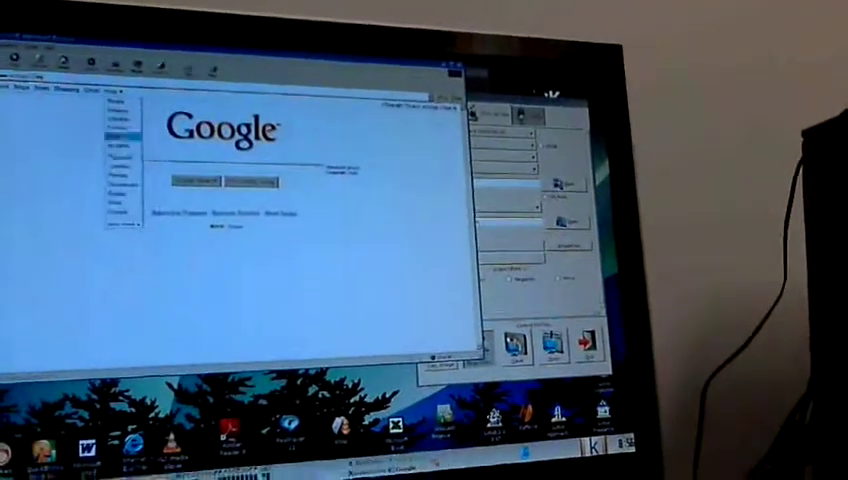
left_click(122, 145)
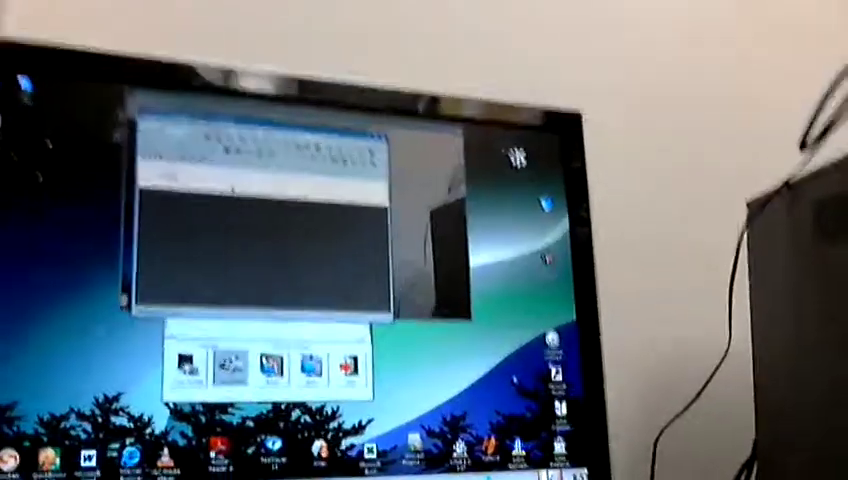
type("Hello")
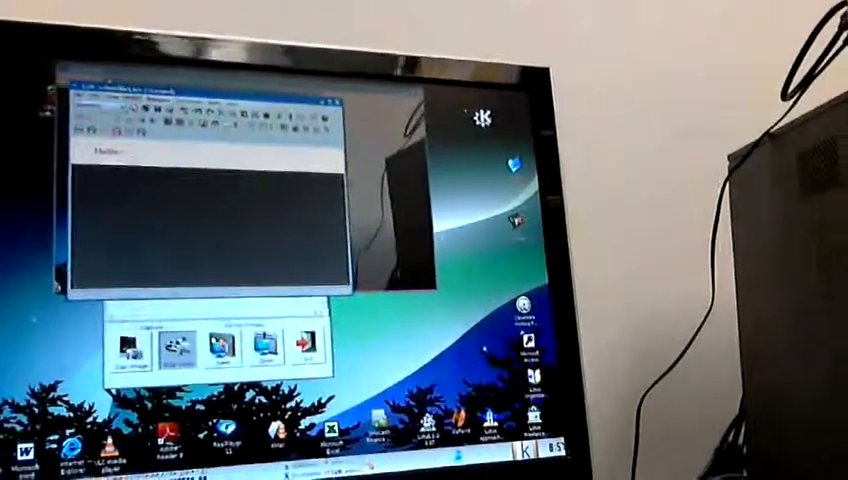
Make 'Hello' a numbered Section heading and start a new paragraph below it
left_click(115, 133)
left_click(60, 190)
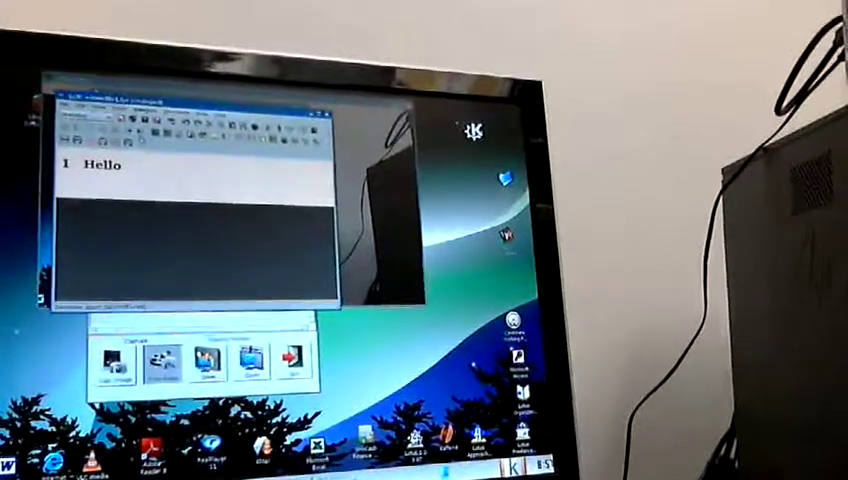
key("Return")
type("Hello")
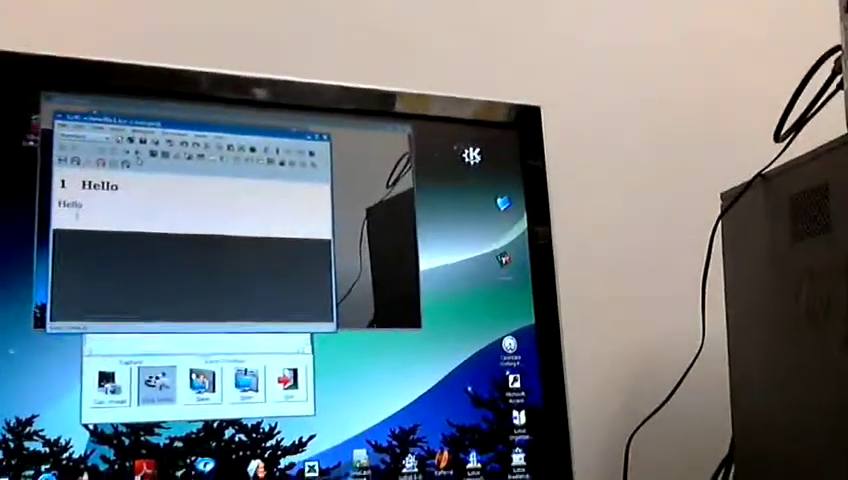
Make 'Bye' a second numbered Section heading, followed by an empty line
key("Return")
type("Hye")
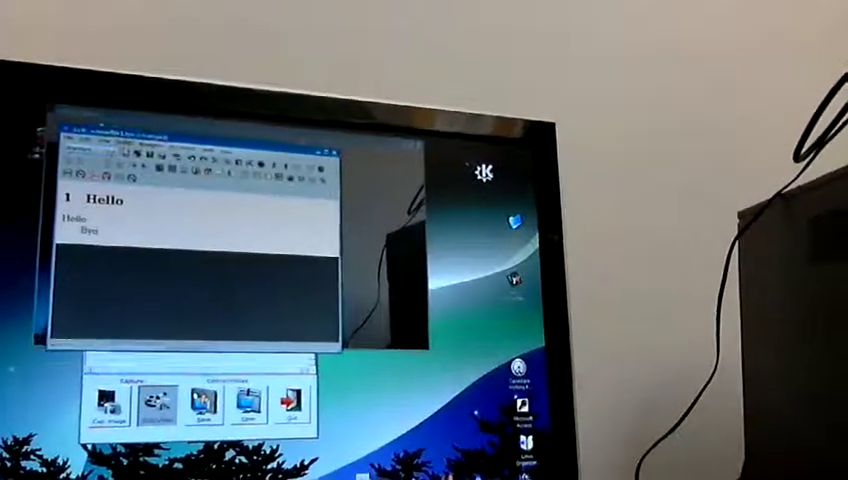
left_click(95, 146)
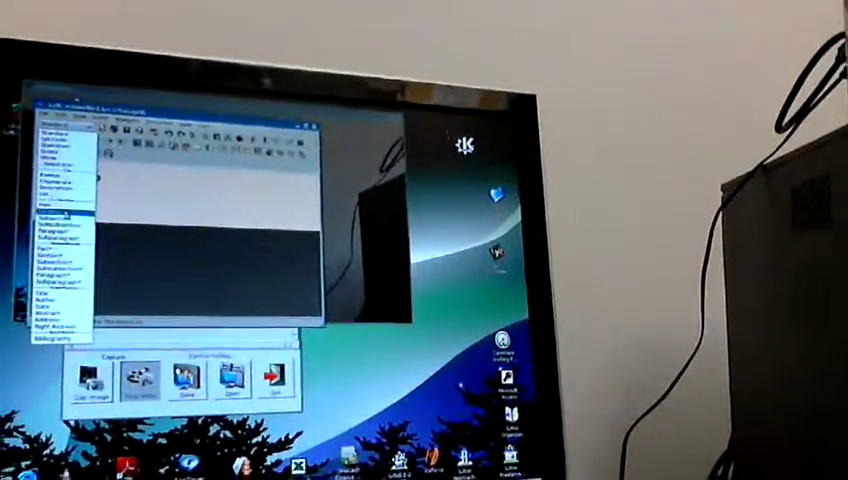
left_click(60, 240)
key("Return")
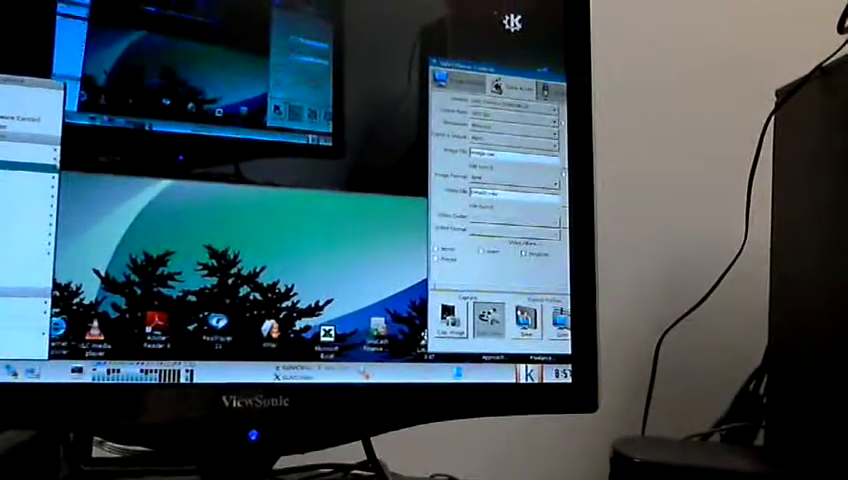
left_click(20, 185)
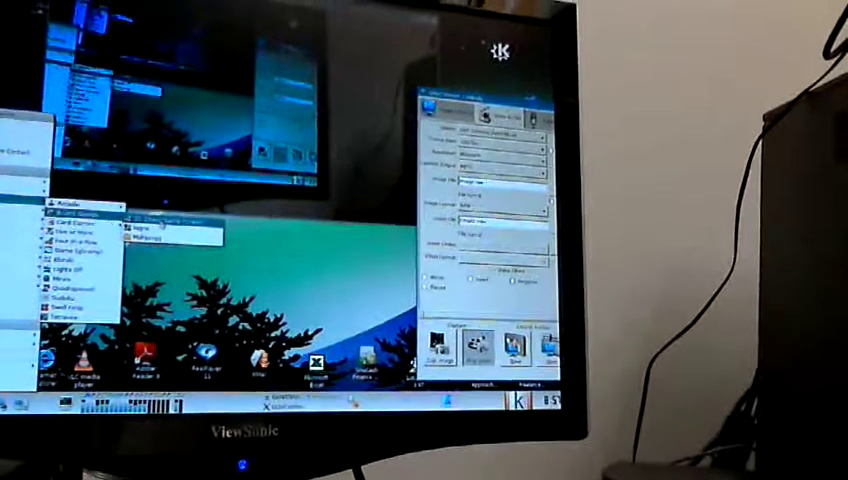
left_click(160, 232)
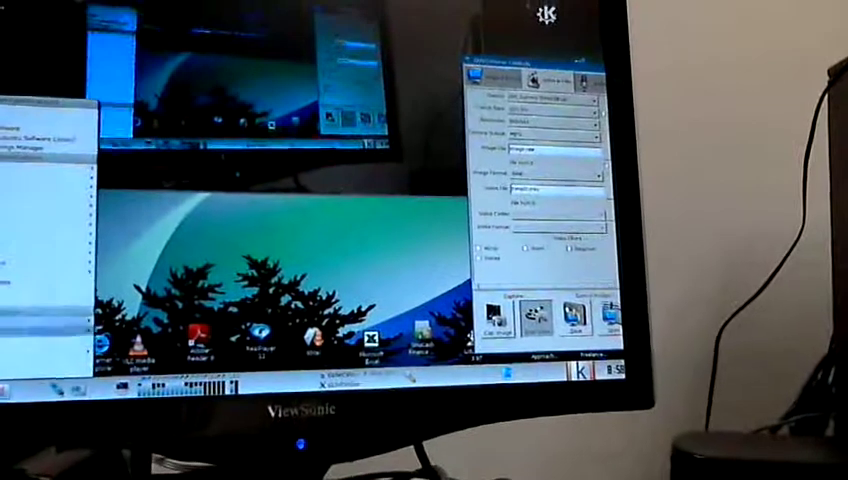
Launch a board game and an arcade game from Games, then open Card Games
key("alt+F1")
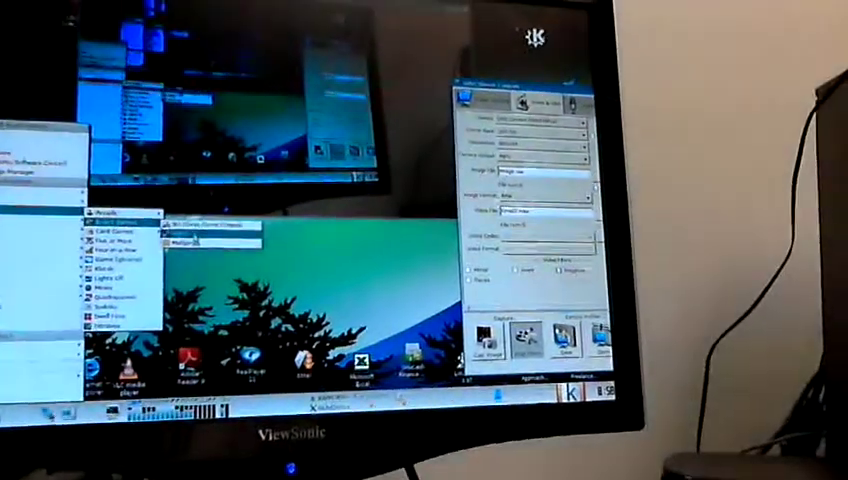
left_click(186, 229)
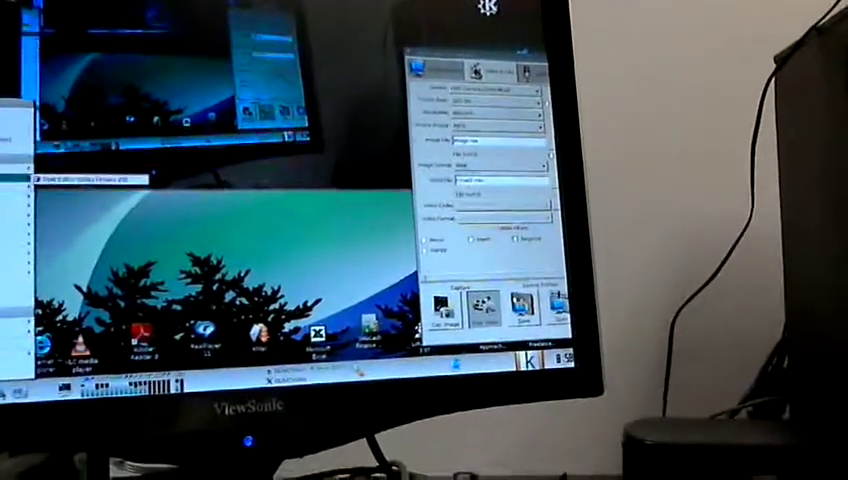
left_click(45, 385)
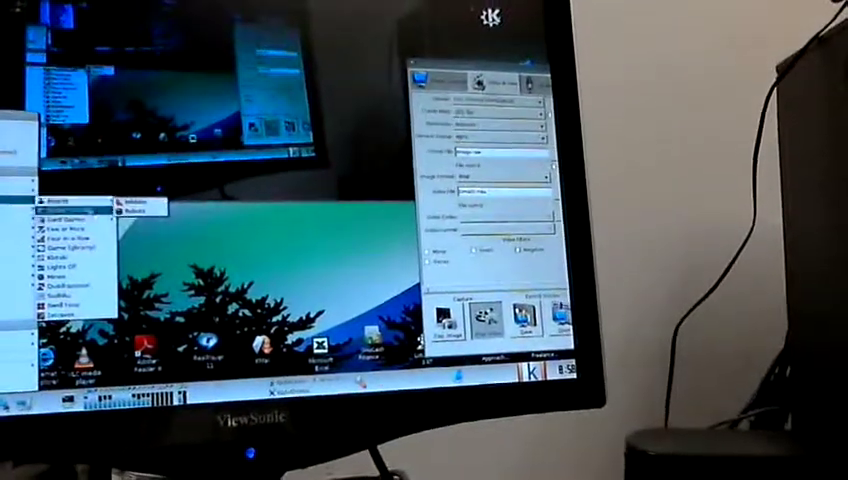
left_click(140, 210)
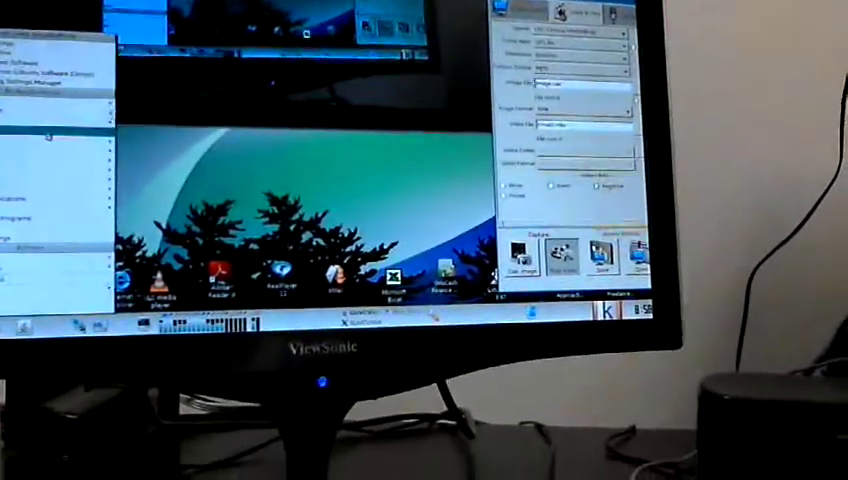
left_click(20, 110)
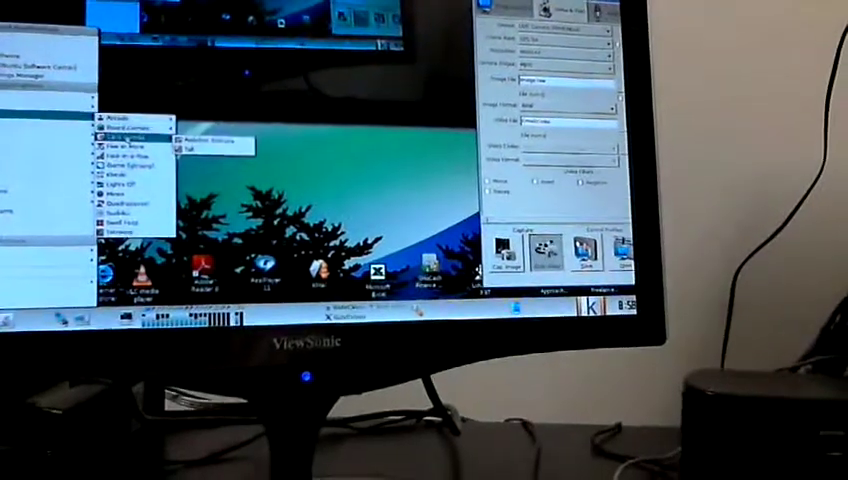
Launch the Solitaire card game from the Card Games list
left_click(190, 148)
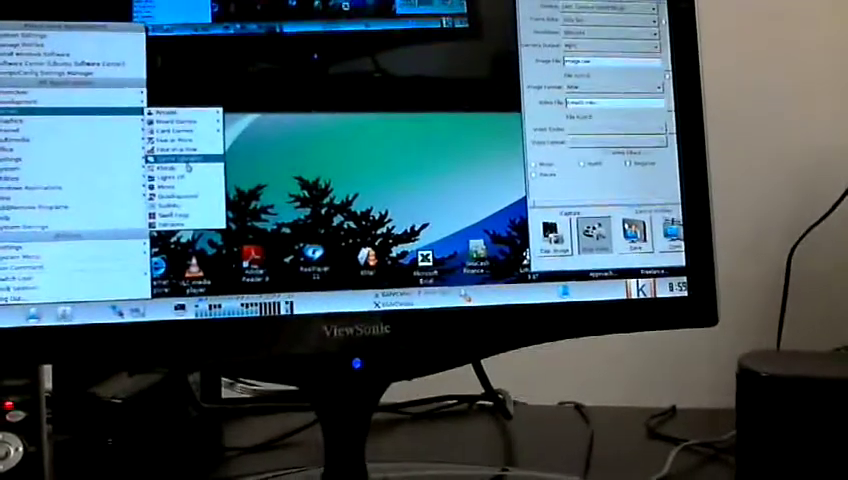
Launch gbrainy from Games and reopen the applications list
left_click(192, 165)
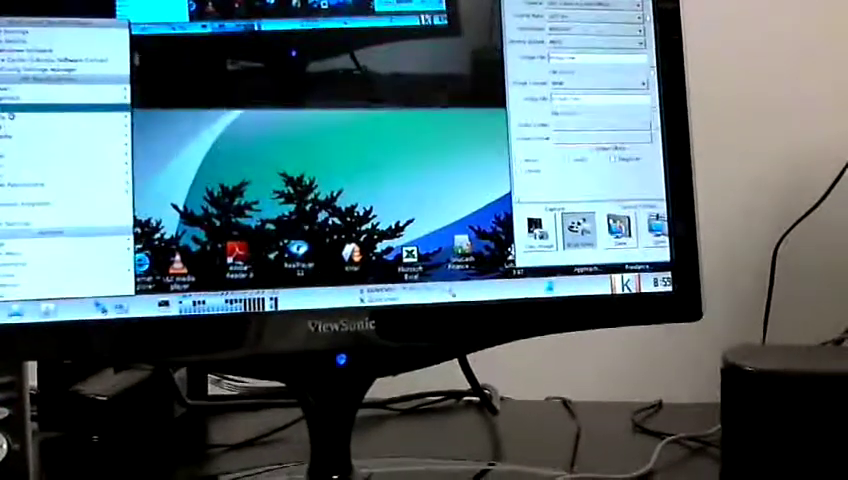
left_click(20, 100)
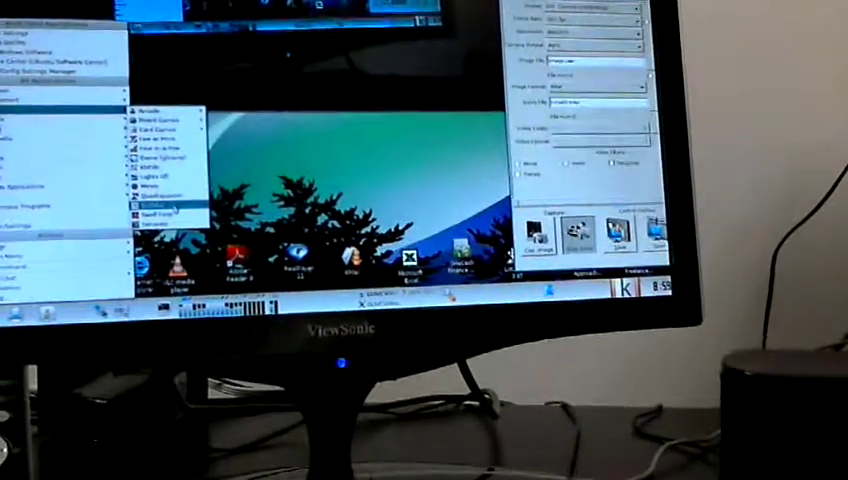
left_click(160, 205)
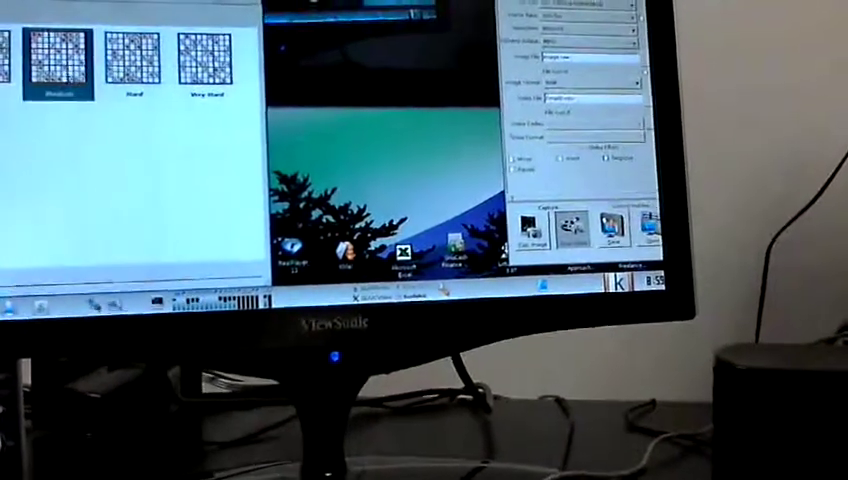
left_click(125, 55)
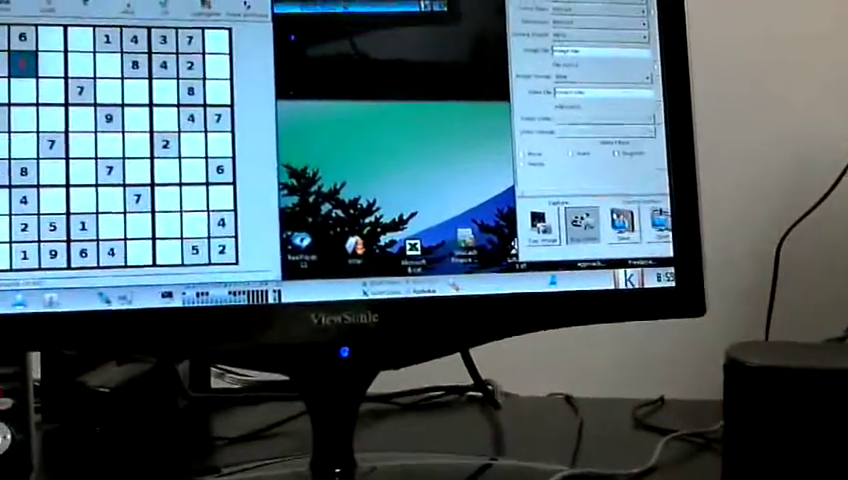
key("alt+F4")
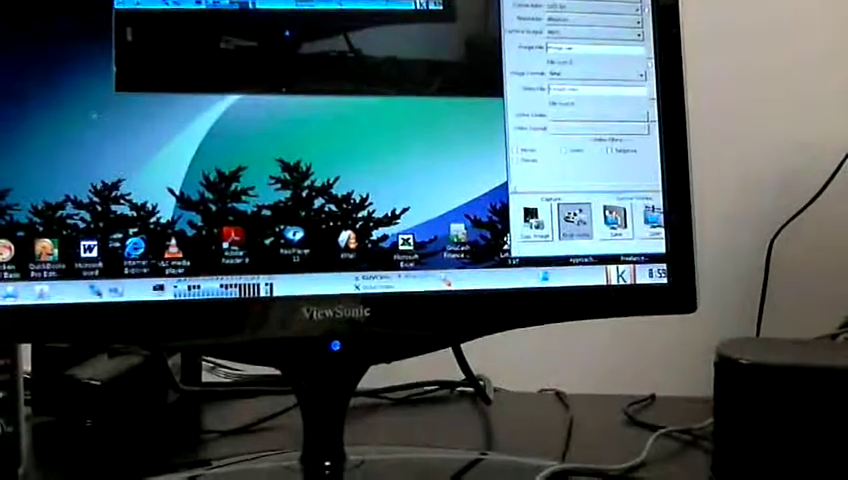
mouse_move(30, 40)
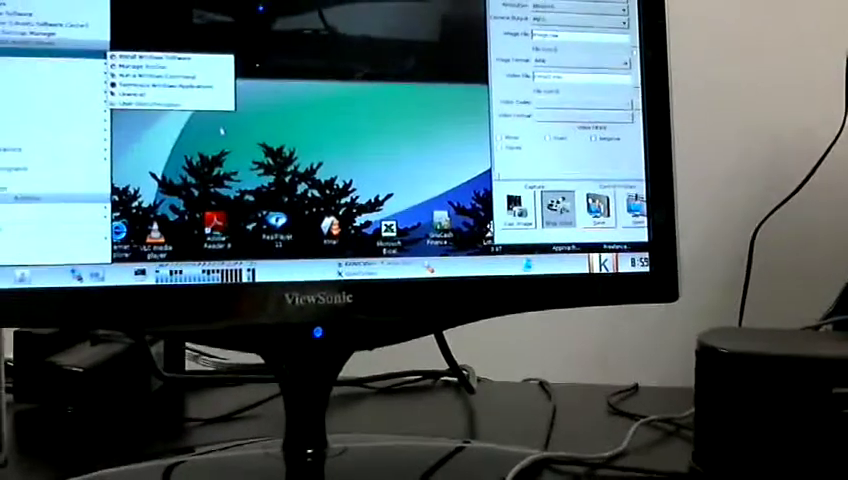
left_click(170, 103)
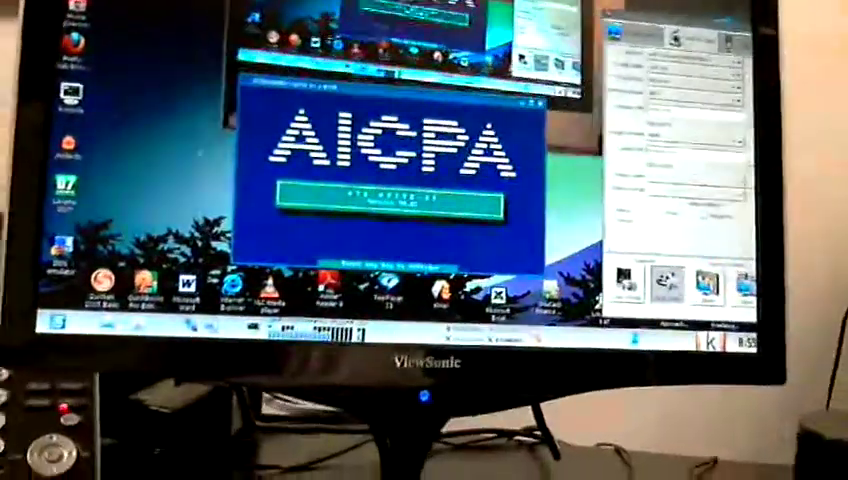
key("Return")
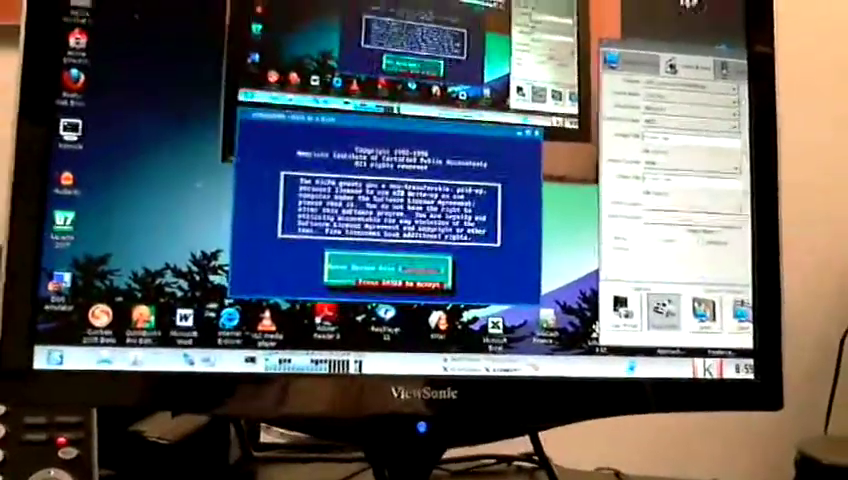
key("Return")
key("Return")
key("Return")
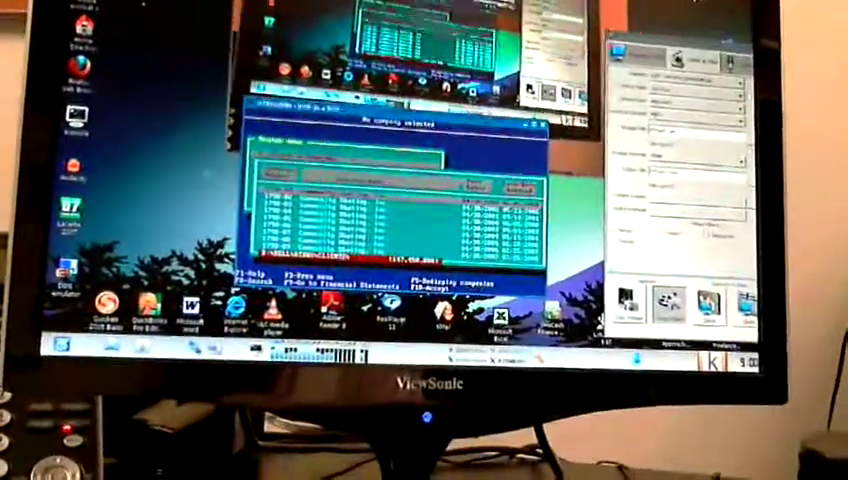
key("Return")
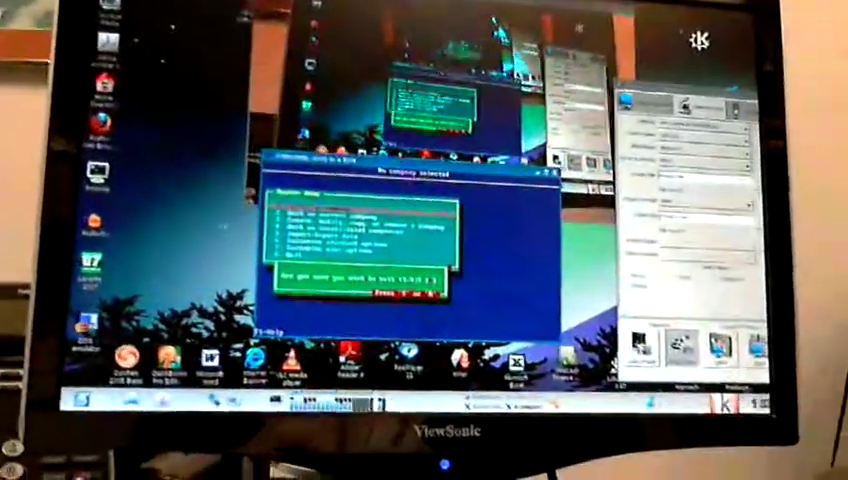
key("Return")
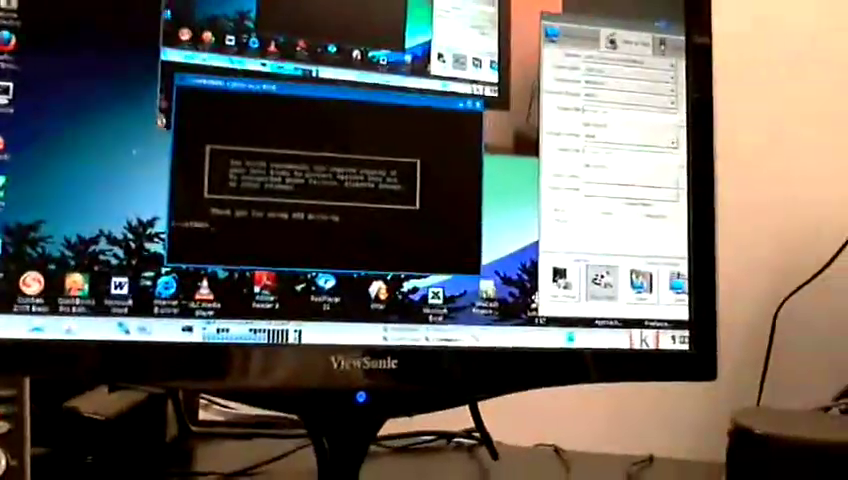
key("Return")
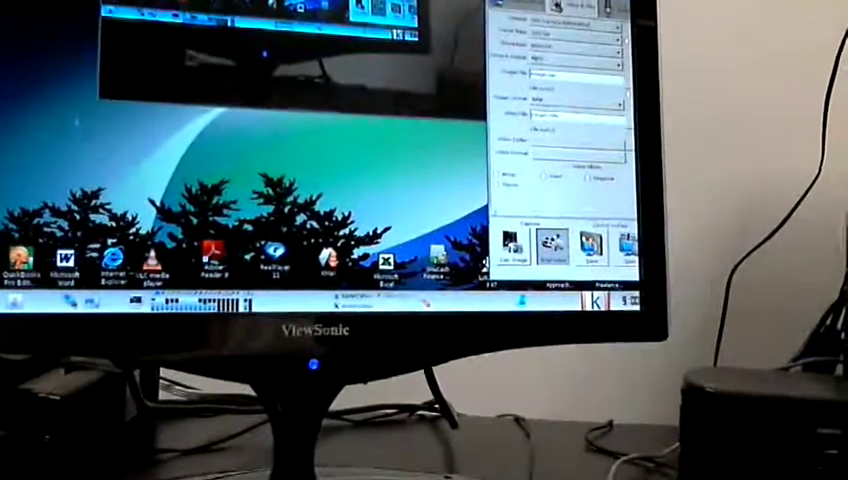
Move the capture preview window to the right, out of the way
left_click_drag(250, 8, 450, 20)
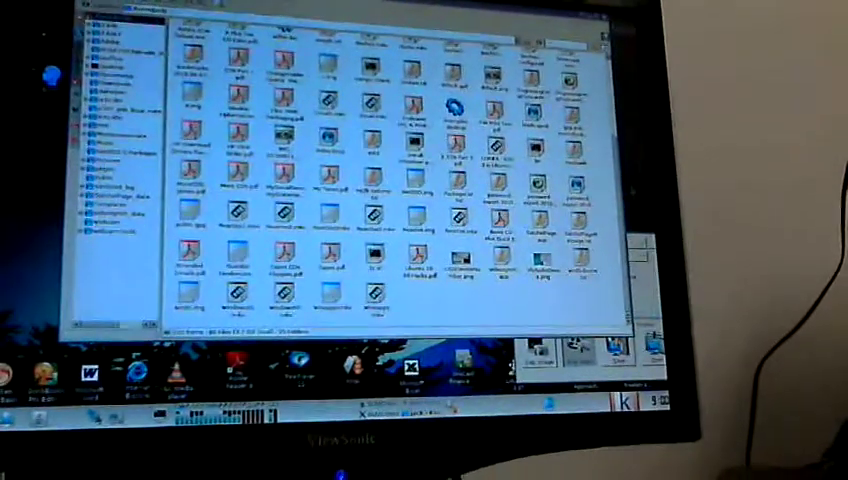
scroll(390, 180, "up", 3)
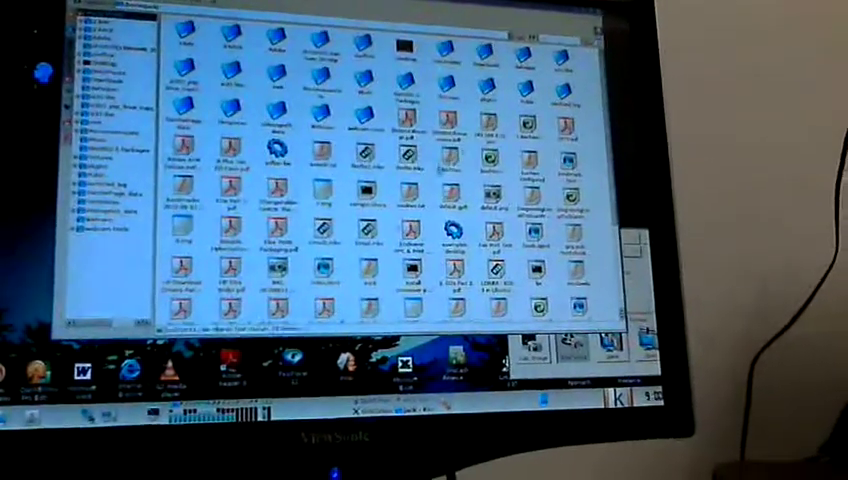
key("alt+Tab")
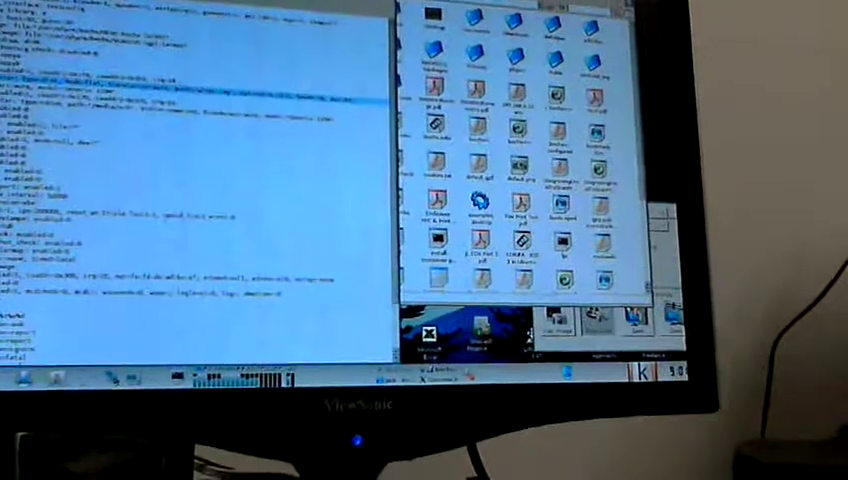
key("ctrl+o")
key("Return")
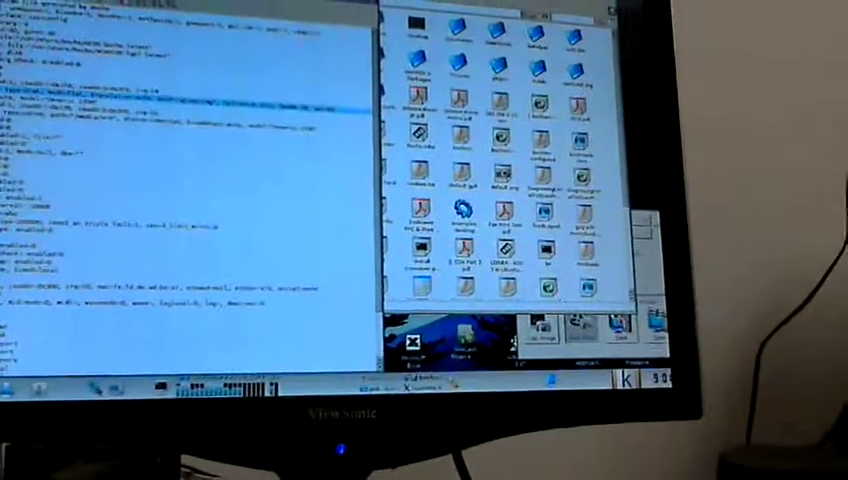
key("alt+F4")
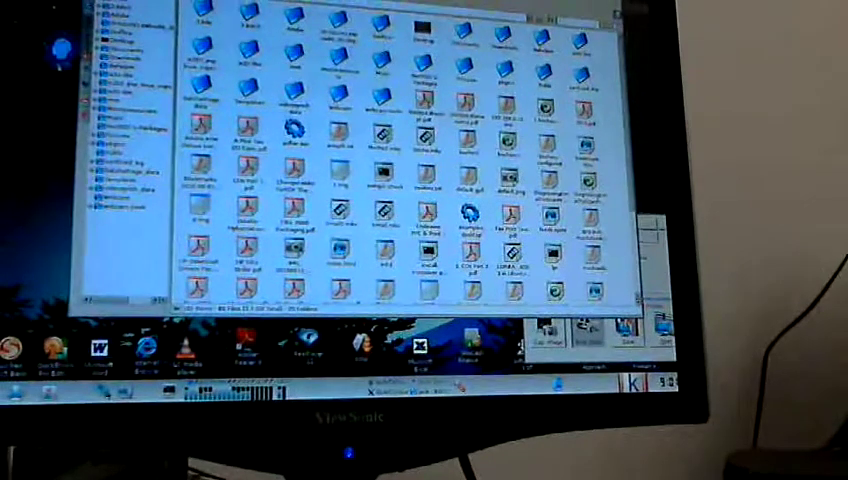
Open a terminal to start Bochs with the Windows 95 configuration
key("ctrl+alt+t")
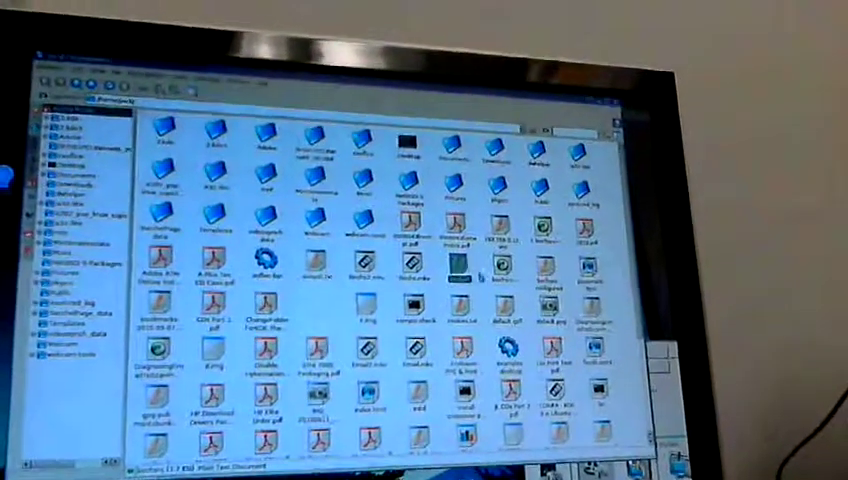
Show a Dolphin file's context menu while Windows 95 boots in Bochs
right_click(470, 250)
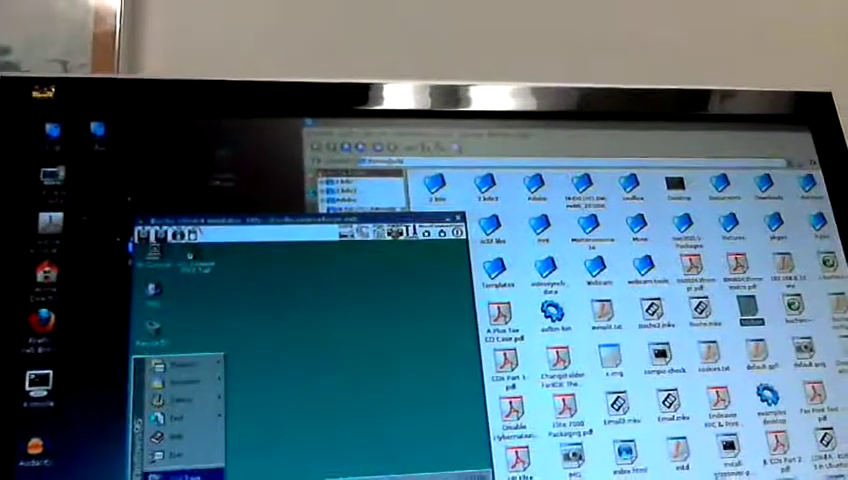
Bring up the Windows 95 Shut Down prompt from the VM's Start menu
left_click(180, 455)
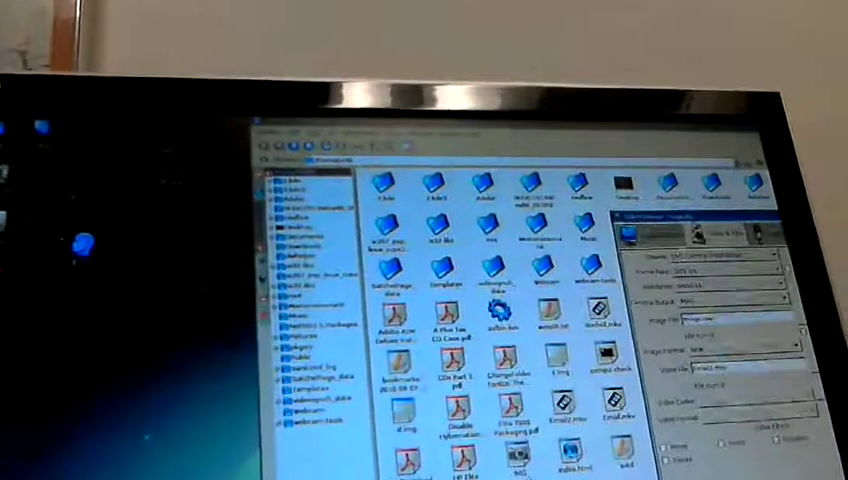
Move the webcam capture settings window left, over the Dolphin file manager
left_click_drag(700, 218, 420, 180)
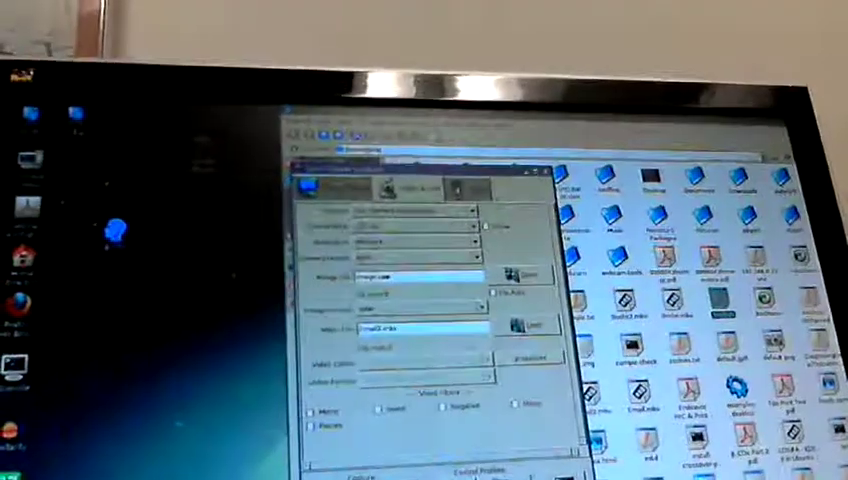